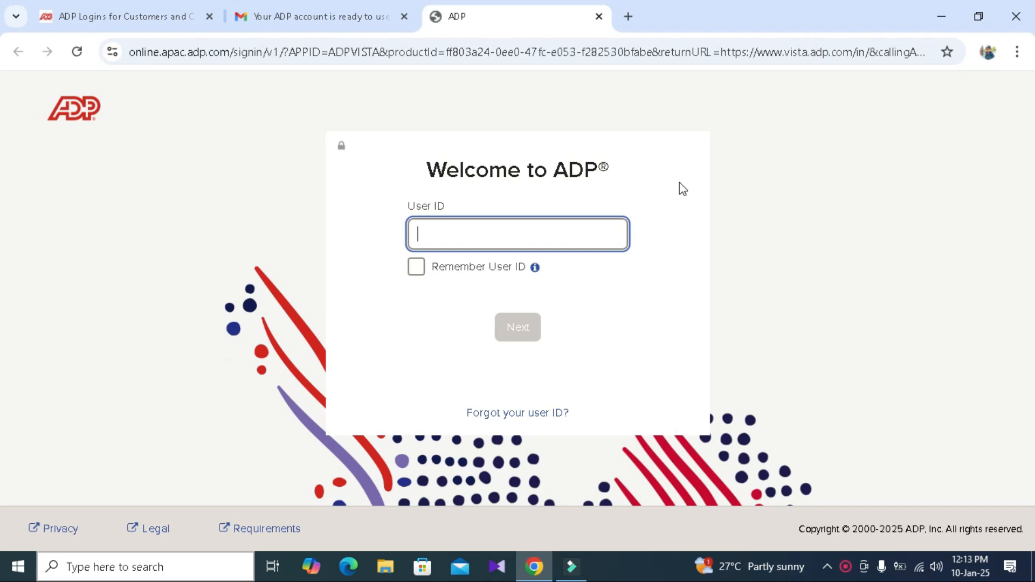
- Sign in with the account's user ID and reveal the hidden amounts in the tax summary
left_click(525, 241)
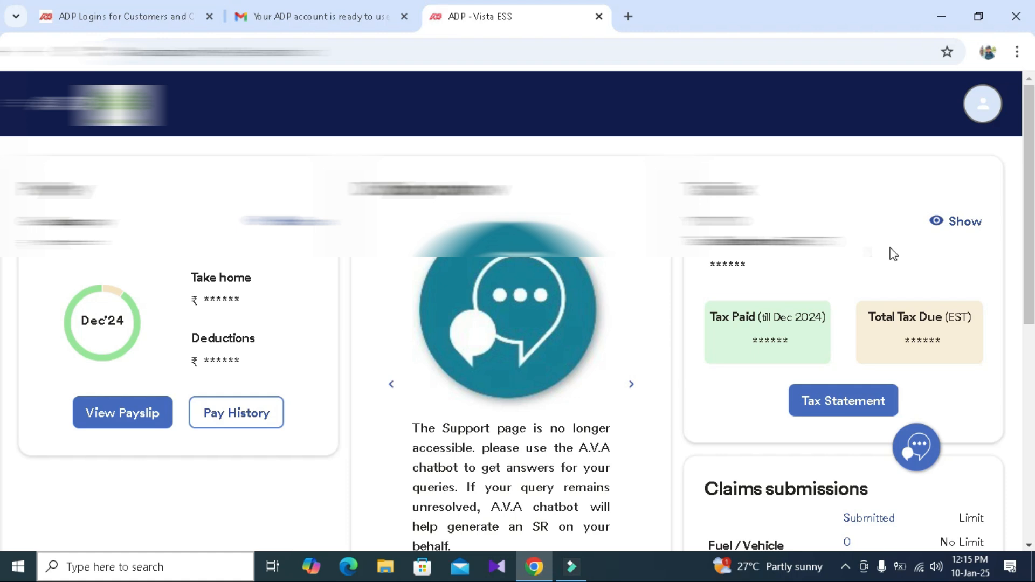
left_click(965, 222)
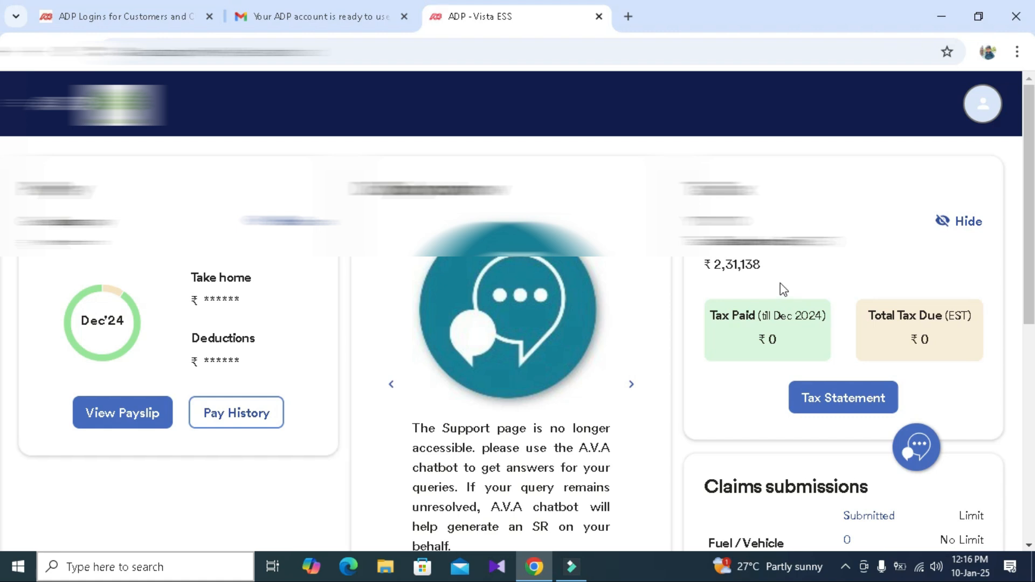
- Start adding an investment from the Tax submissions section of the dashboard
scroll(781, 284, "down", 5)
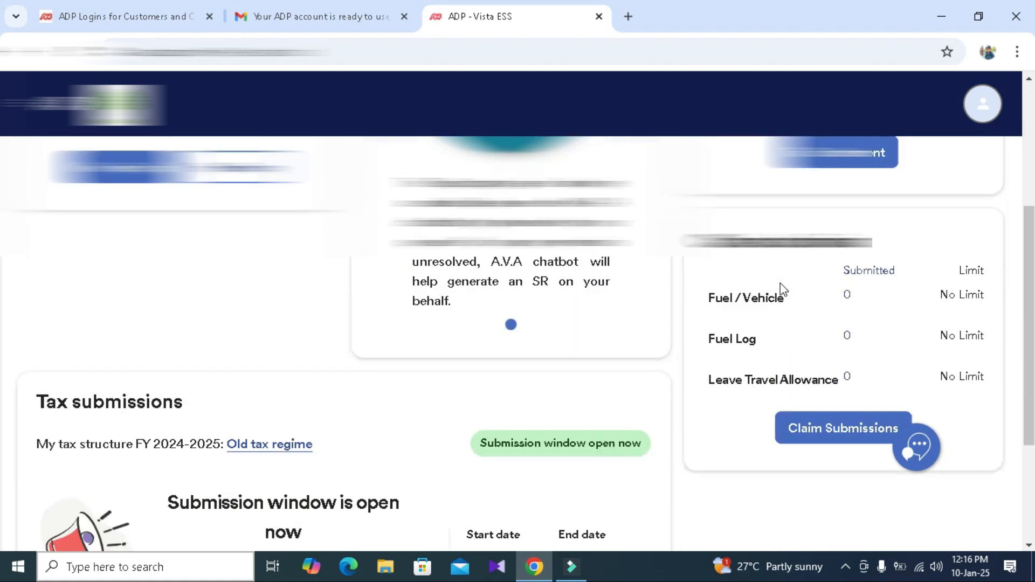
scroll(781, 286, "down", 3)
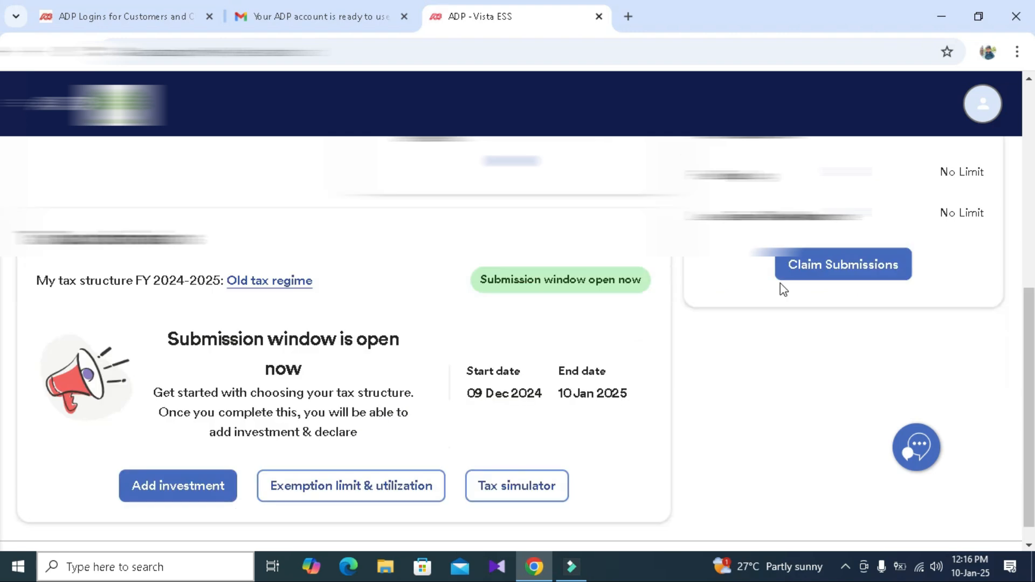
scroll(783, 289, "down", 1)
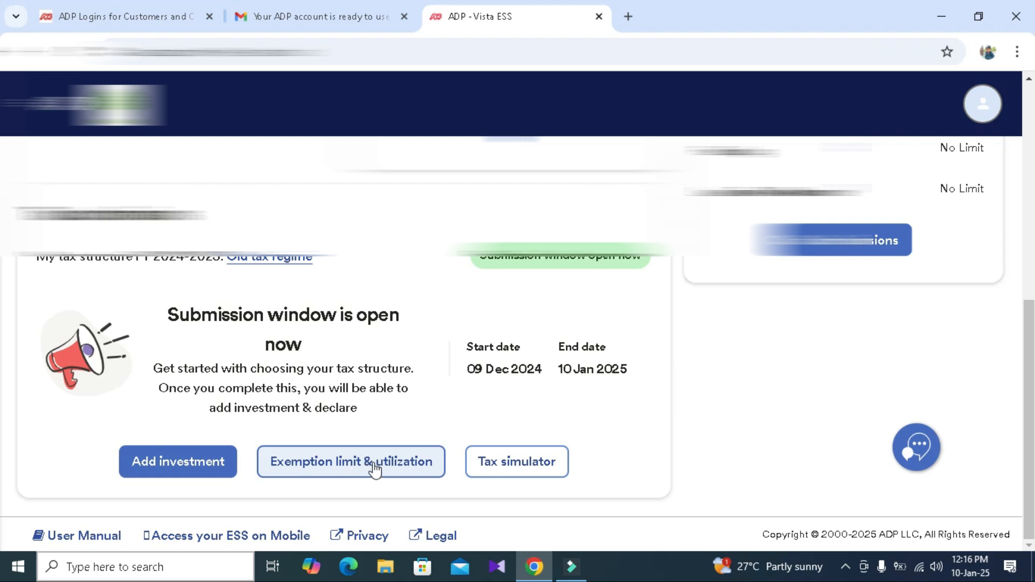
left_click(194, 460)
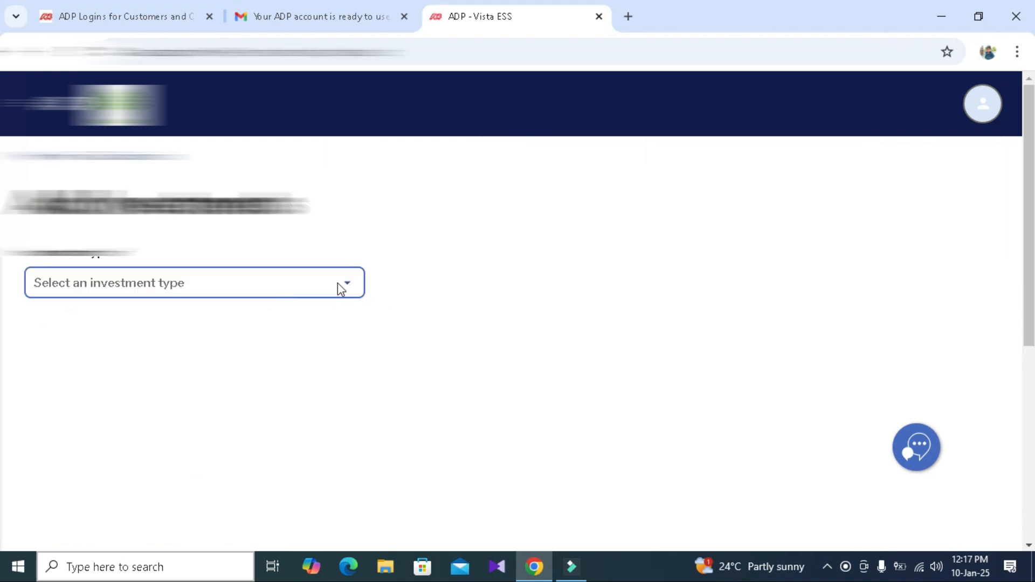
- Choose Child Tuition Fee (Child Tuition Fee) - 80C as the investment type and pick the option offered in the adjacent field
left_click(347, 288)
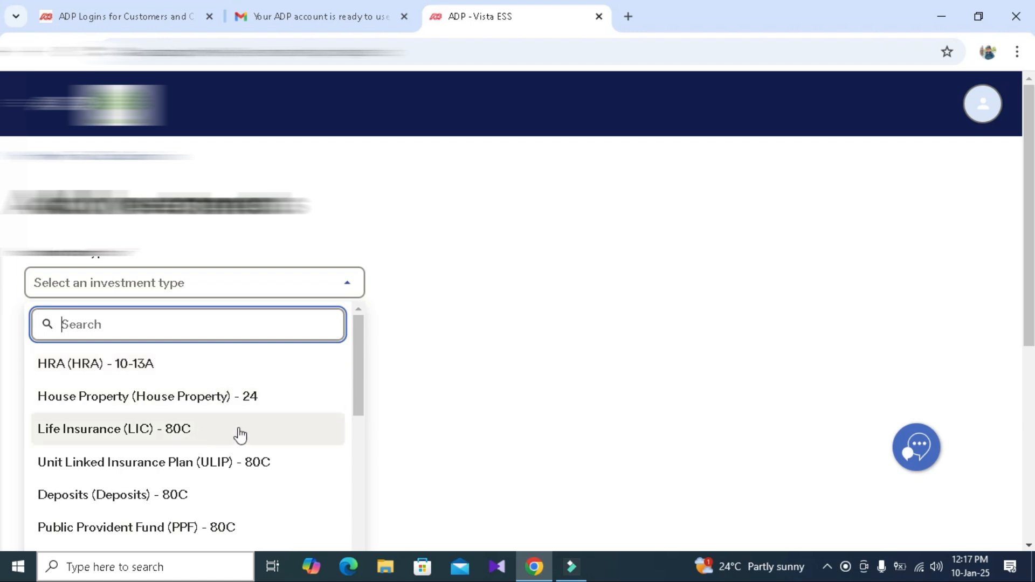
left_click_drag(358, 372, 357, 428)
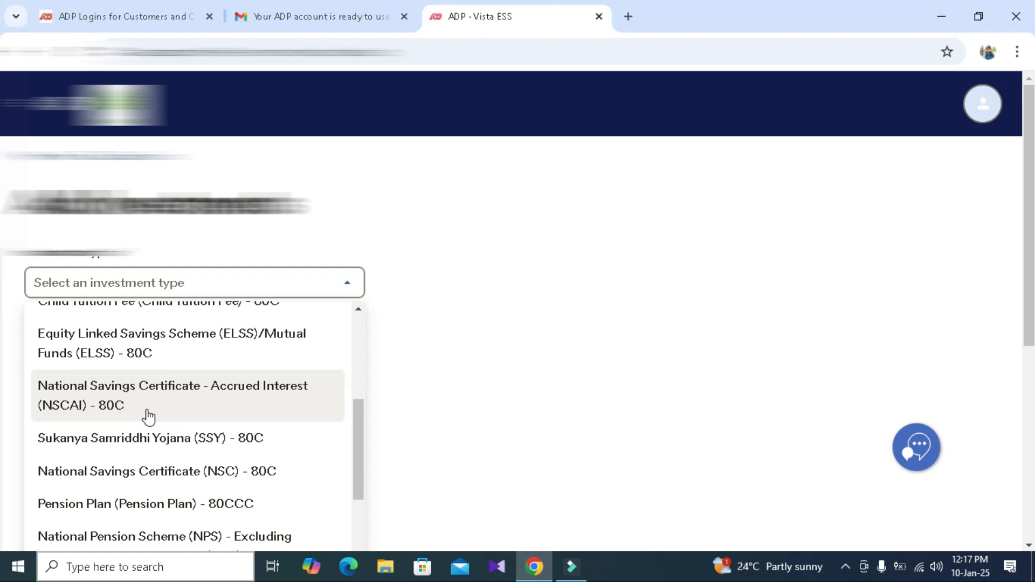
scroll(342, 513, "down", 5)
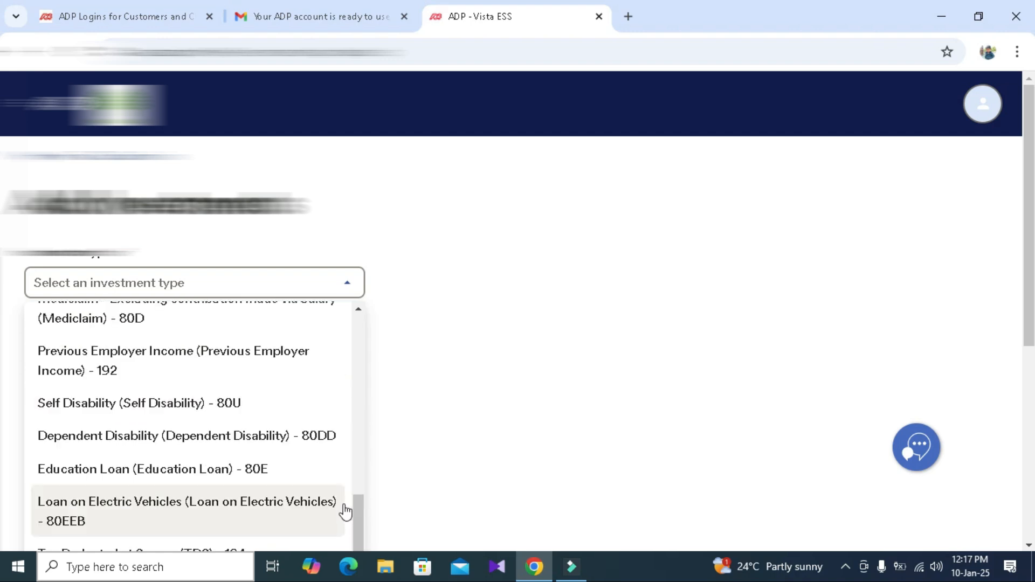
scroll(231, 491, "down", 1)
scroll(231, 489, "up", 6)
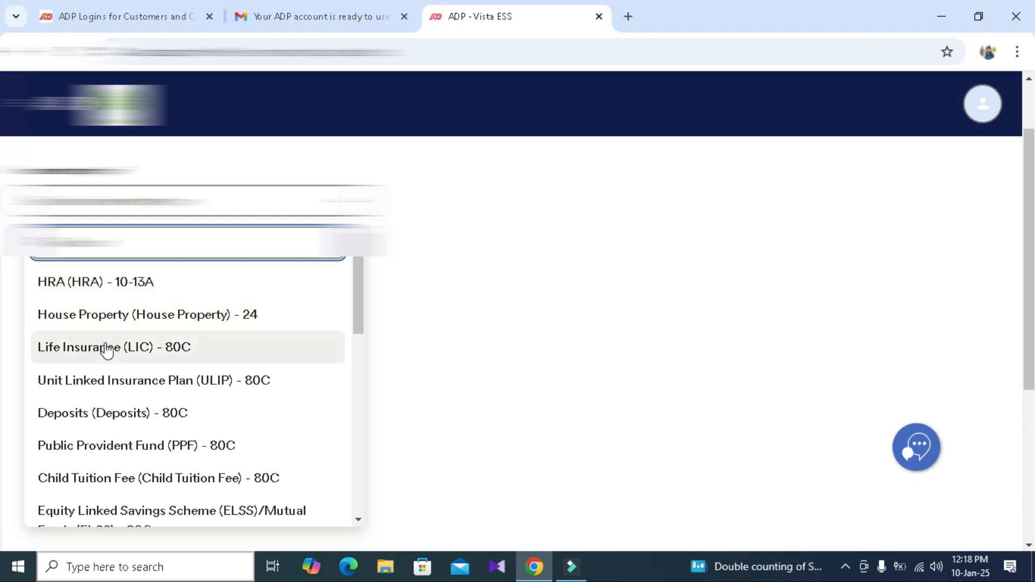
left_click(102, 478)
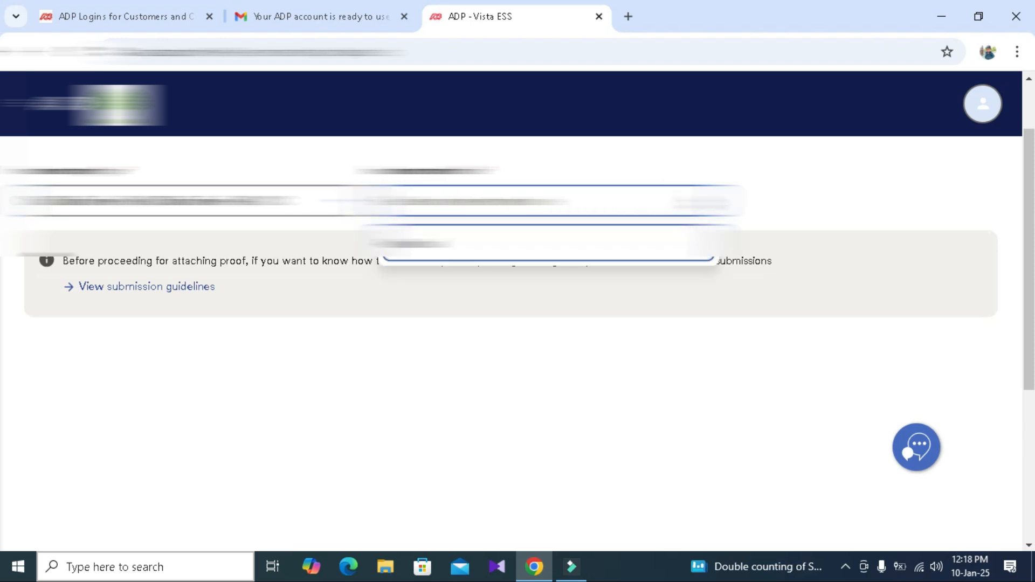
left_click(522, 239)
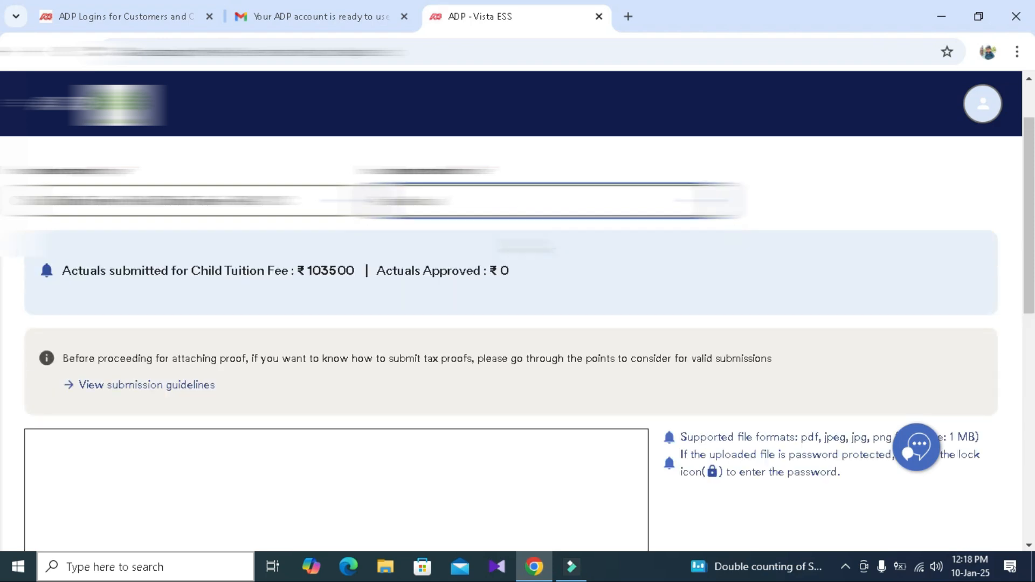
- Upload the ATR PDF file from the Downloads folder as proof for the child tuition fee
scroll(512, 261, "down", 1)
scroll(512, 261, "down", 1)
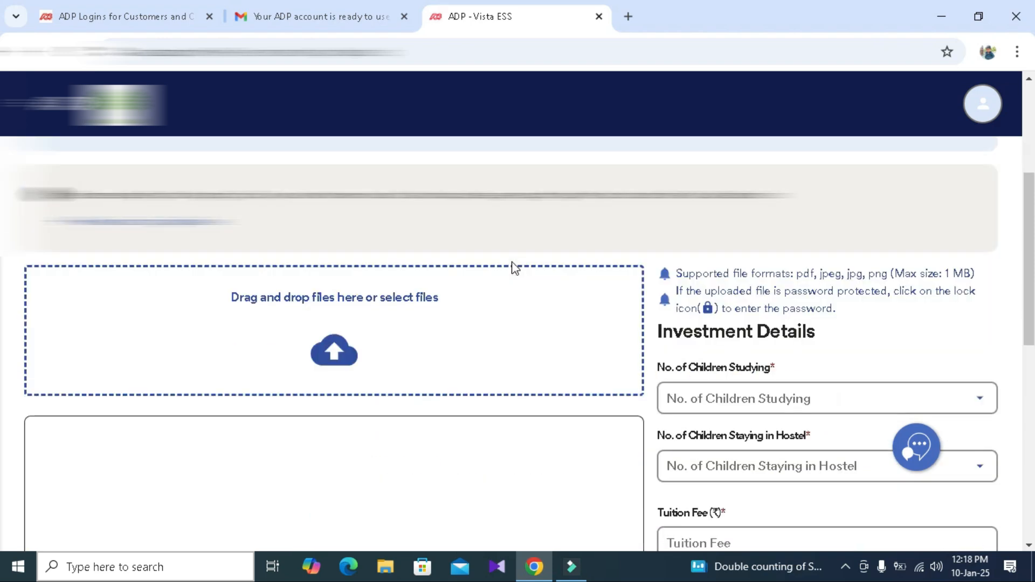
left_click(334, 354)
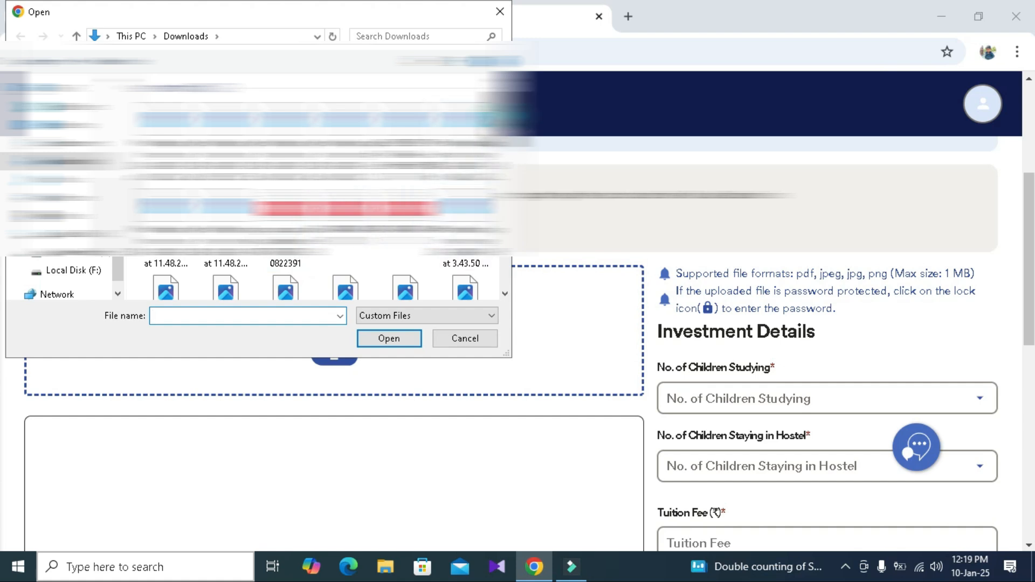
scroll(466, 135, "down", 2)
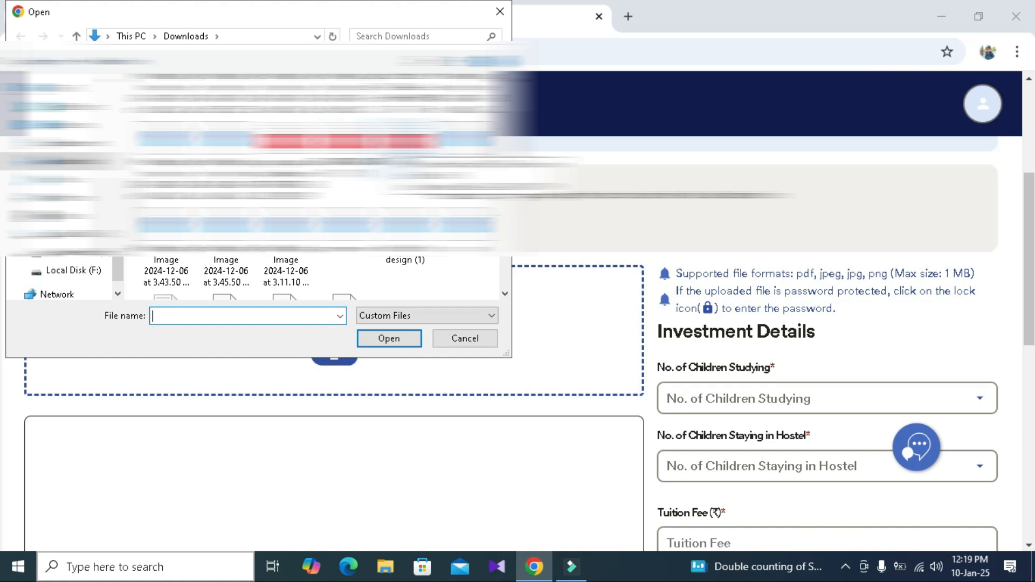
double_click(404, 153)
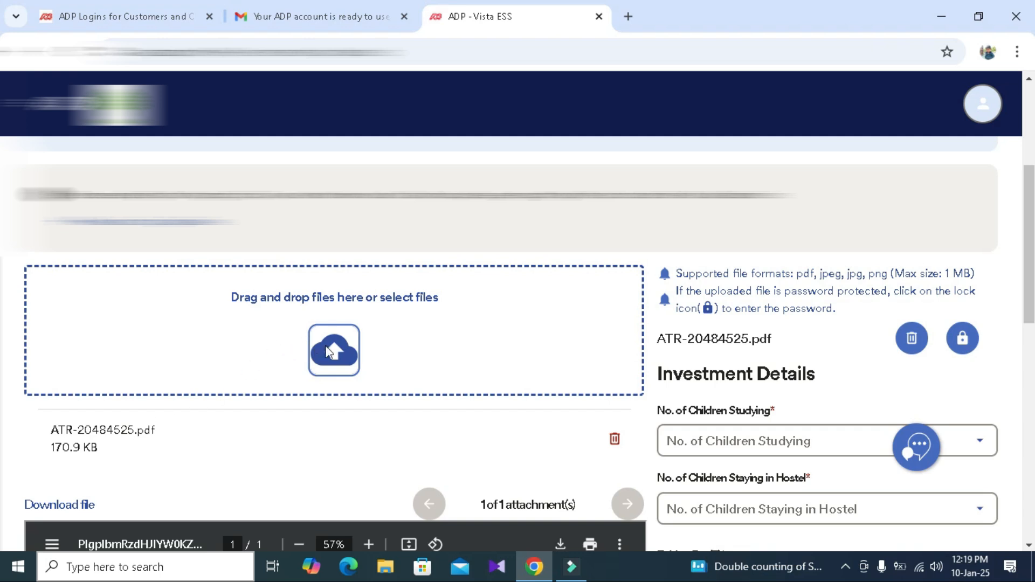
- Set the number of children studying to 1 in the investment details
scroll(862, 364, "down", 1)
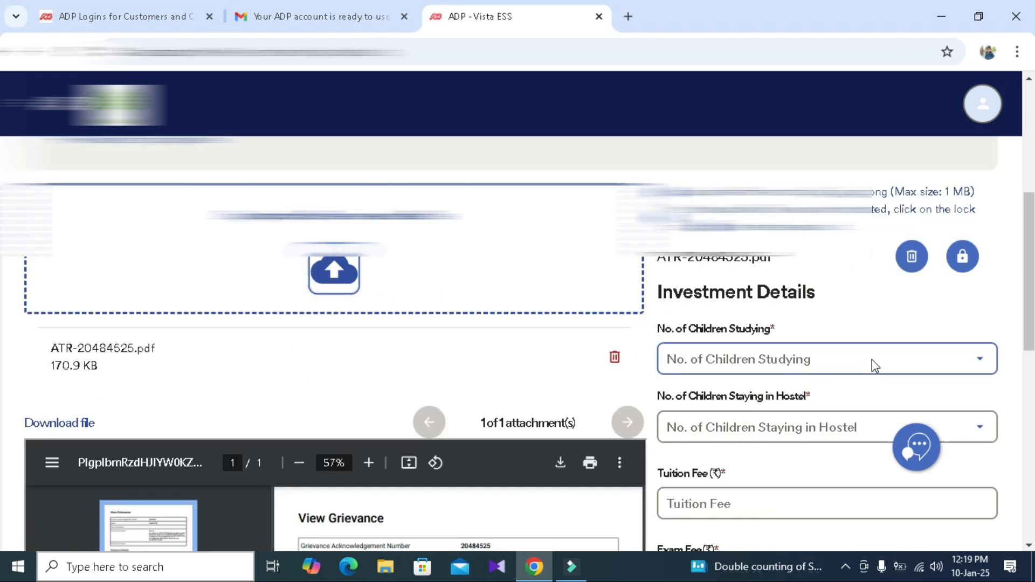
left_click(906, 358)
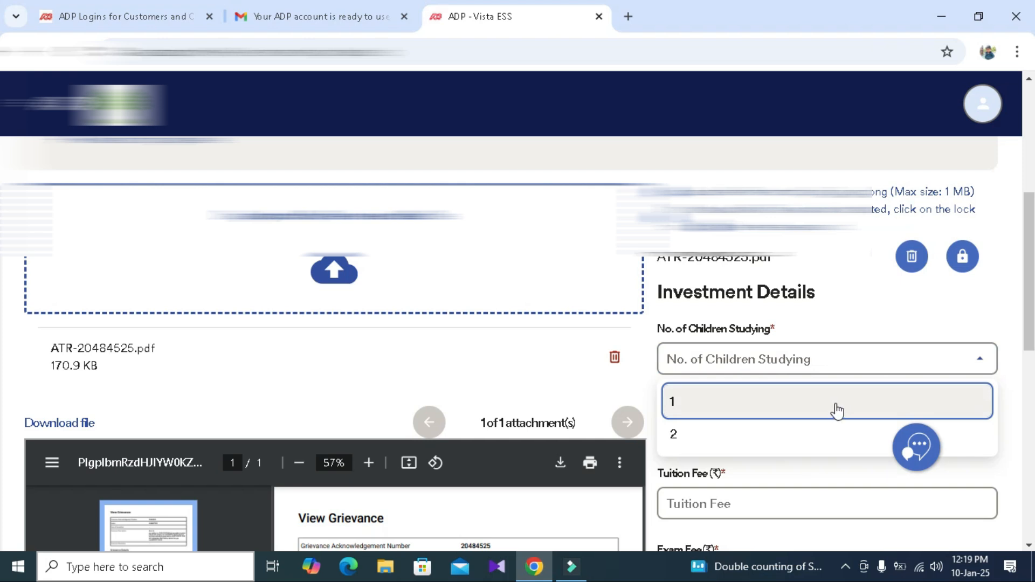
left_click(721, 441)
left_click(843, 359)
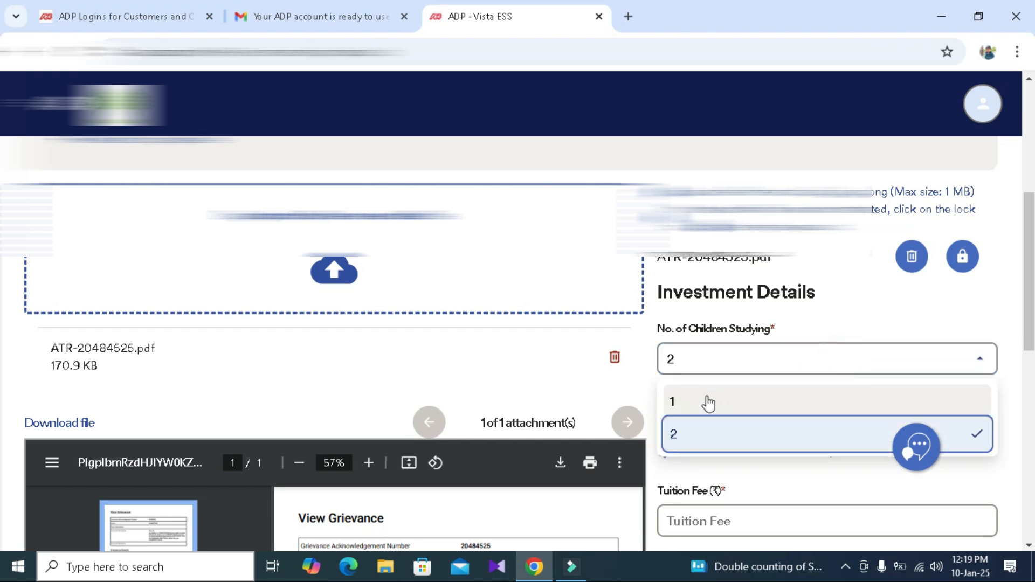
left_click(708, 402)
- Look over the required Tuition Fee and Exam Fee fields in the investment details
scroll(711, 399, "down", 2)
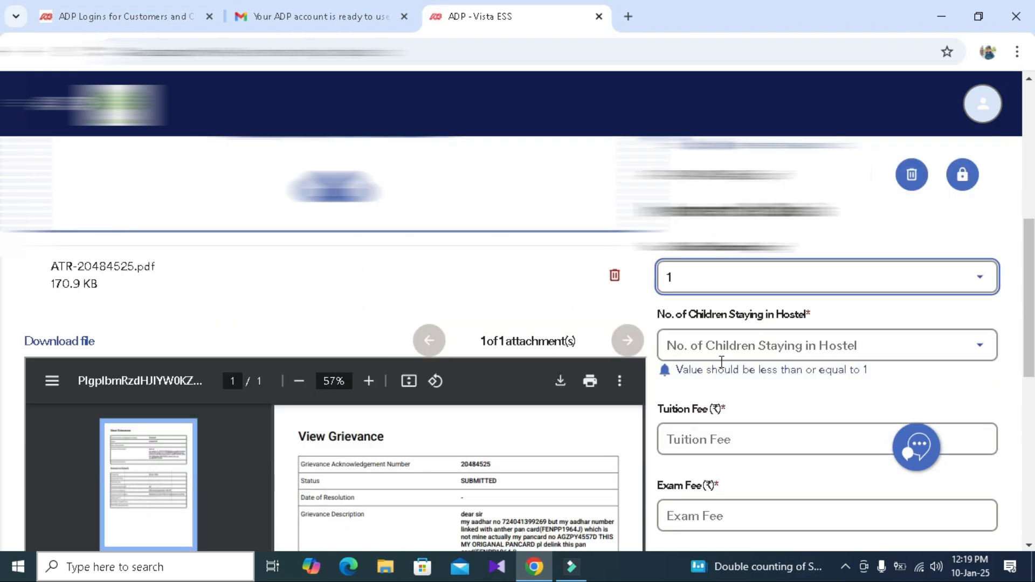
scroll(807, 346, "down", 2)
left_click(740, 318)
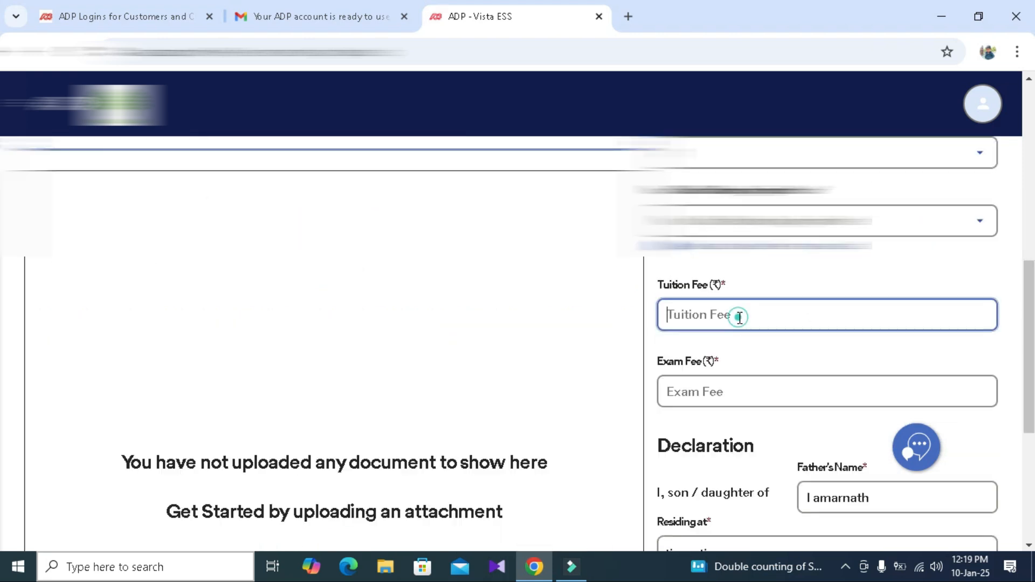
left_click(709, 388)
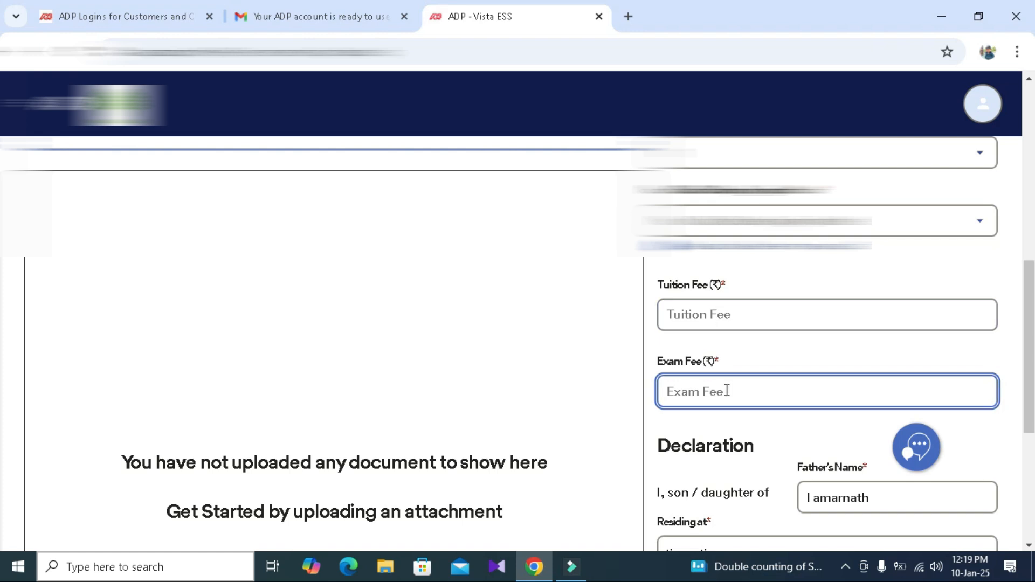
- Acknowledge and accept the self declaration below the Residing at field, and submit the investment
scroll(727, 392, "down", 1)
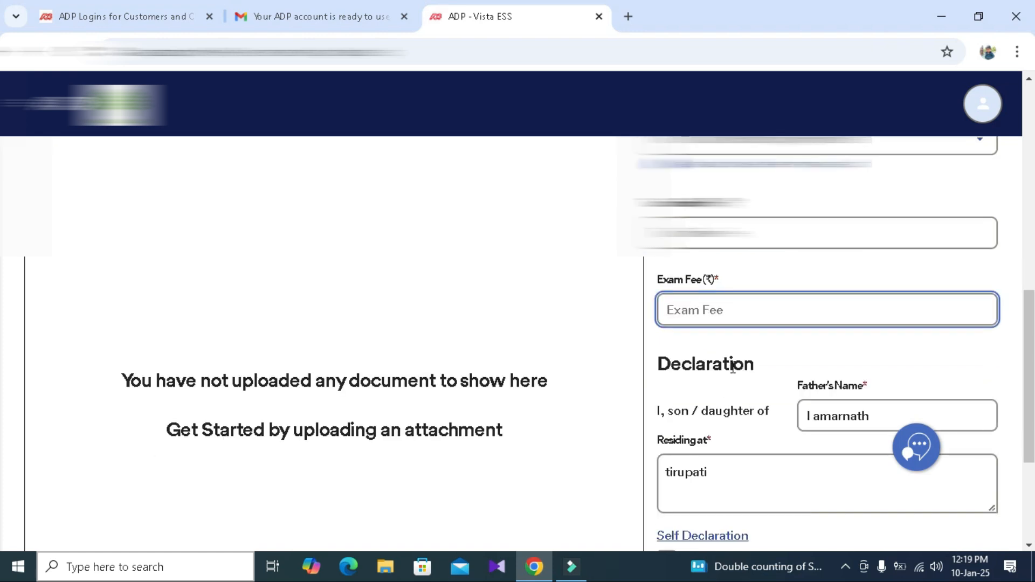
scroll(732, 366, "down", 2)
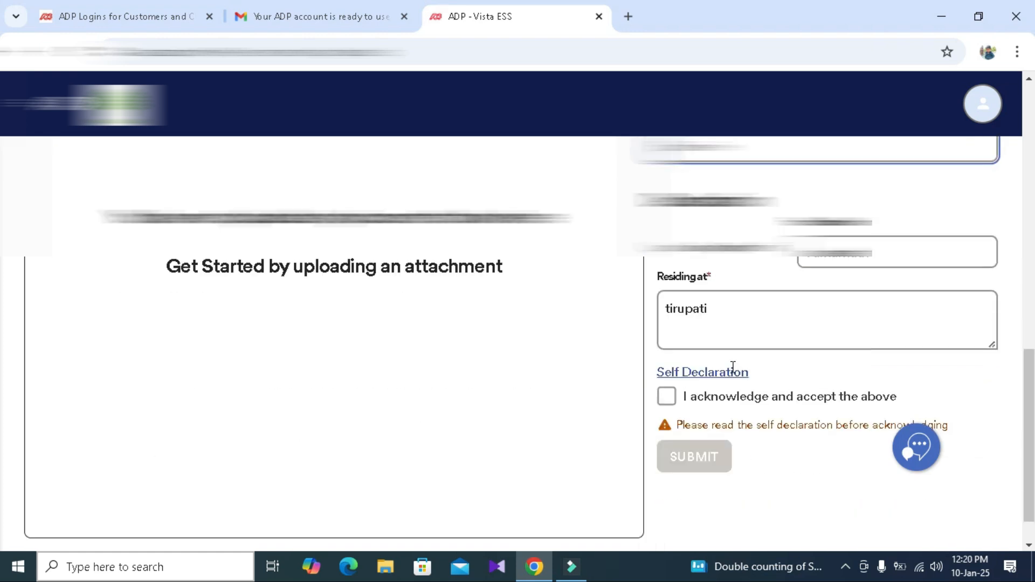
scroll(734, 372, "down", 1)
left_click(707, 289)
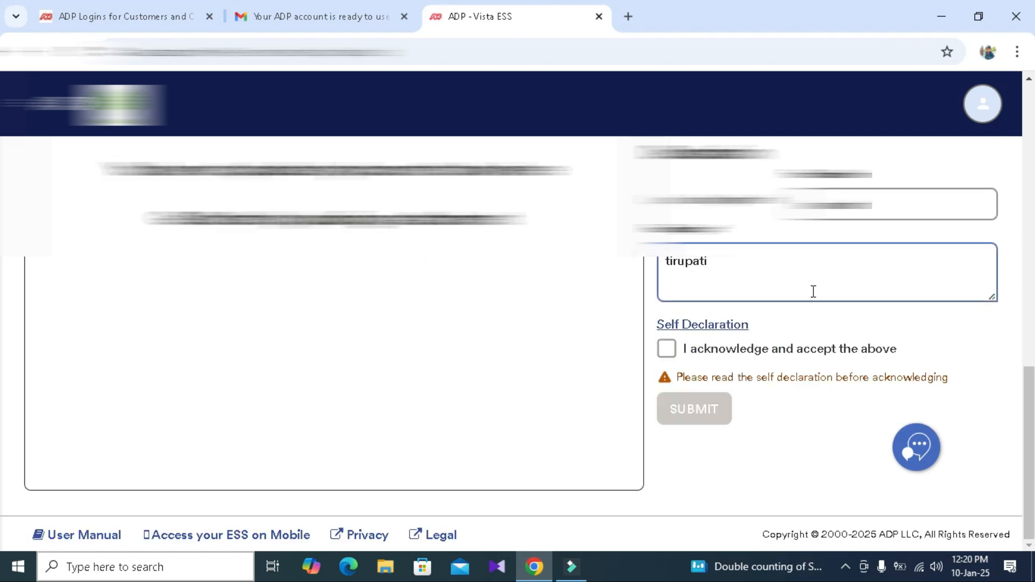
left_click(816, 312)
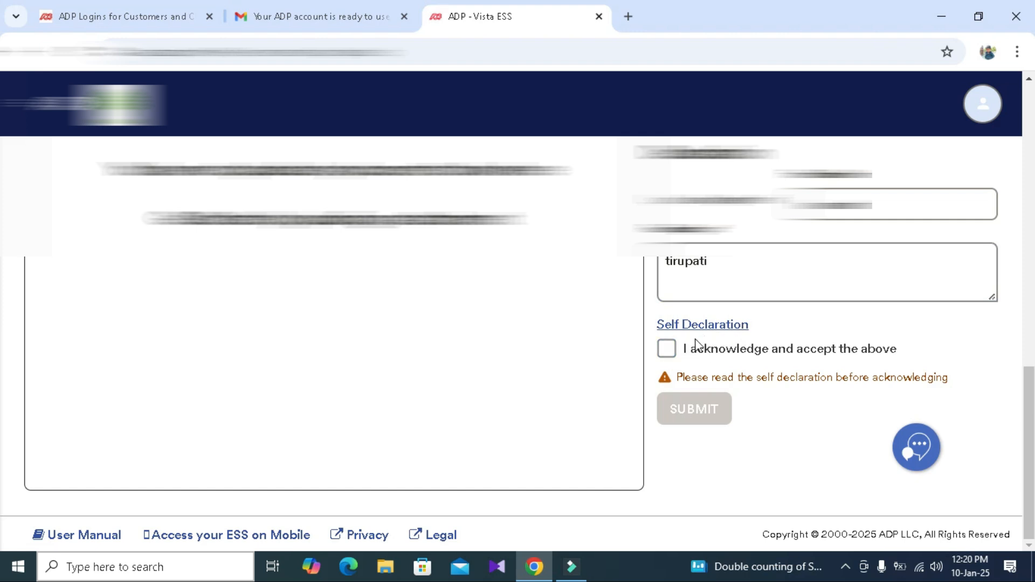
left_click(668, 348)
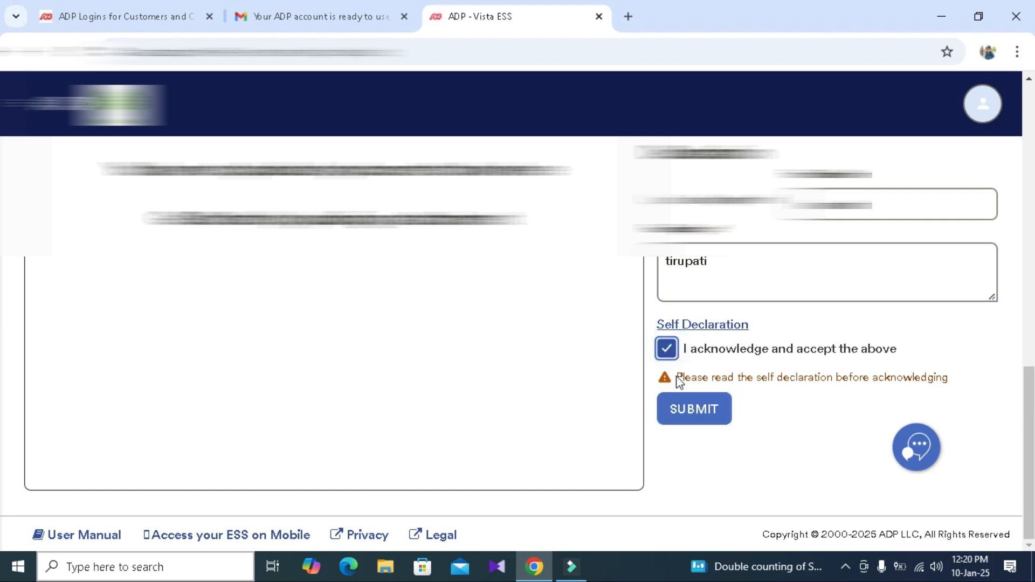
left_click(687, 411)
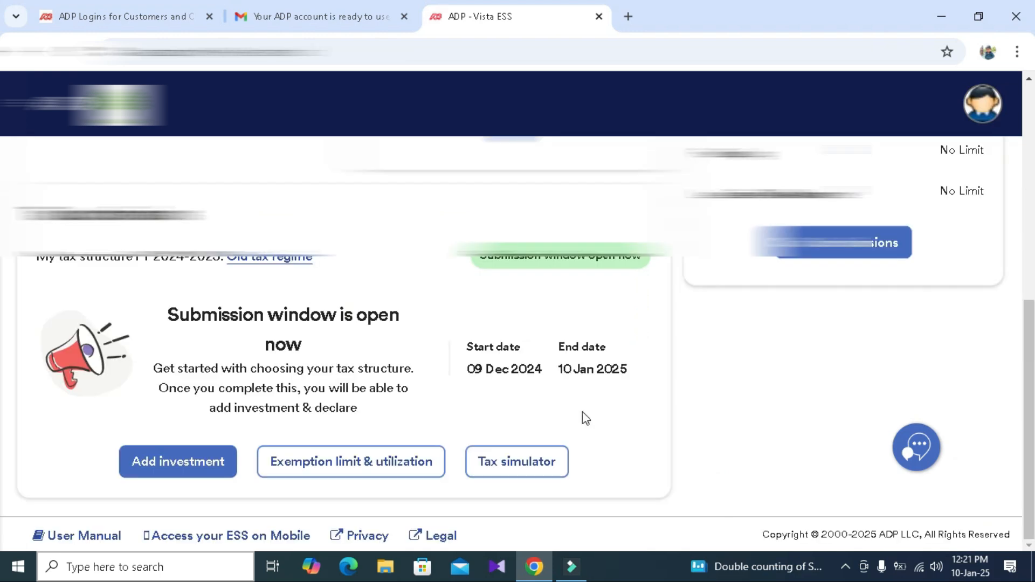
- Review the limits and the declared, actual and approved amounts per section in Exemption limit & utilization, plus the submitted investments list
left_click(359, 468)
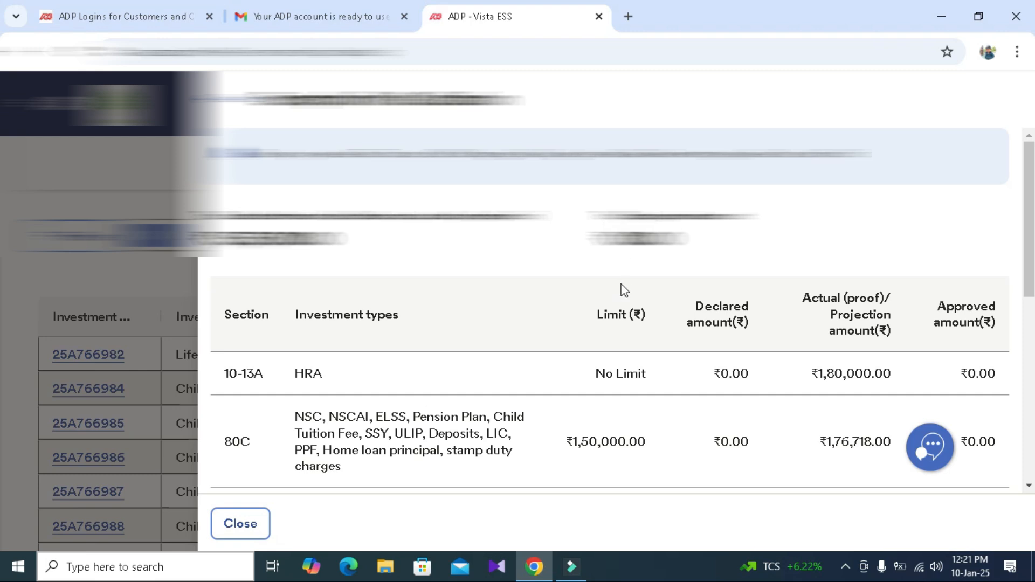
scroll(506, 337, "down", 2)
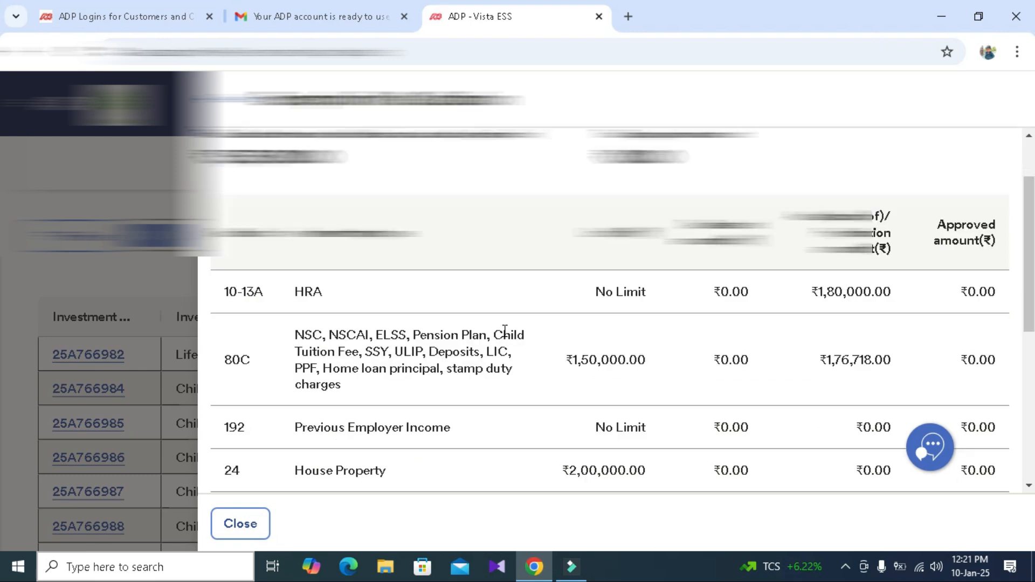
scroll(506, 337, "down", 2)
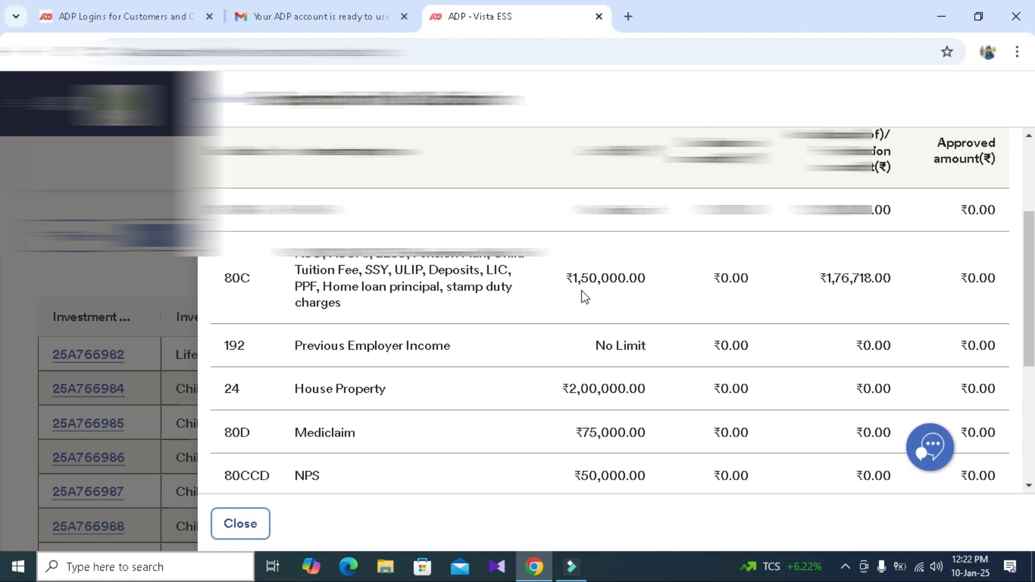
scroll(358, 291, "down", 1)
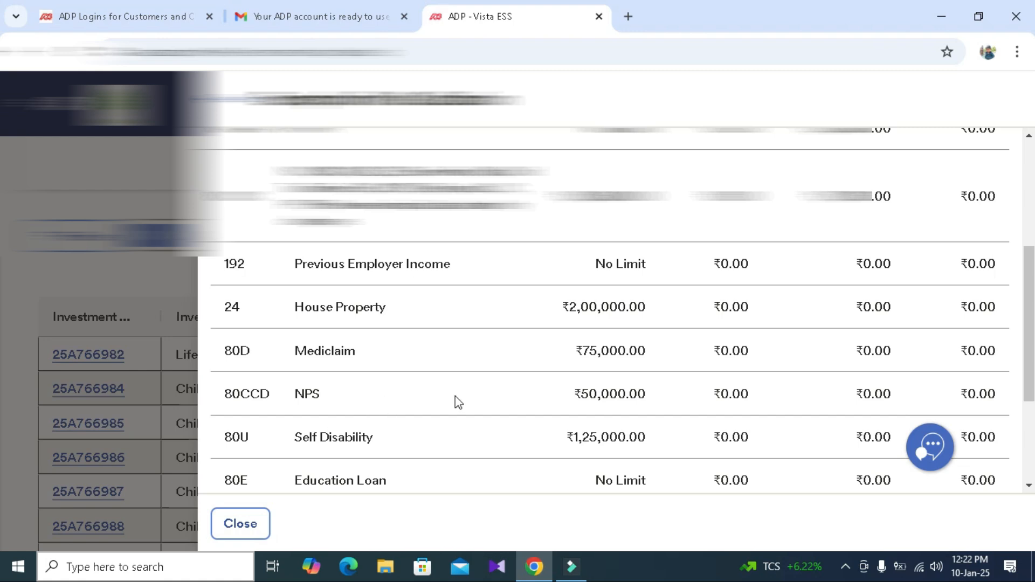
scroll(455, 395, "down", 1)
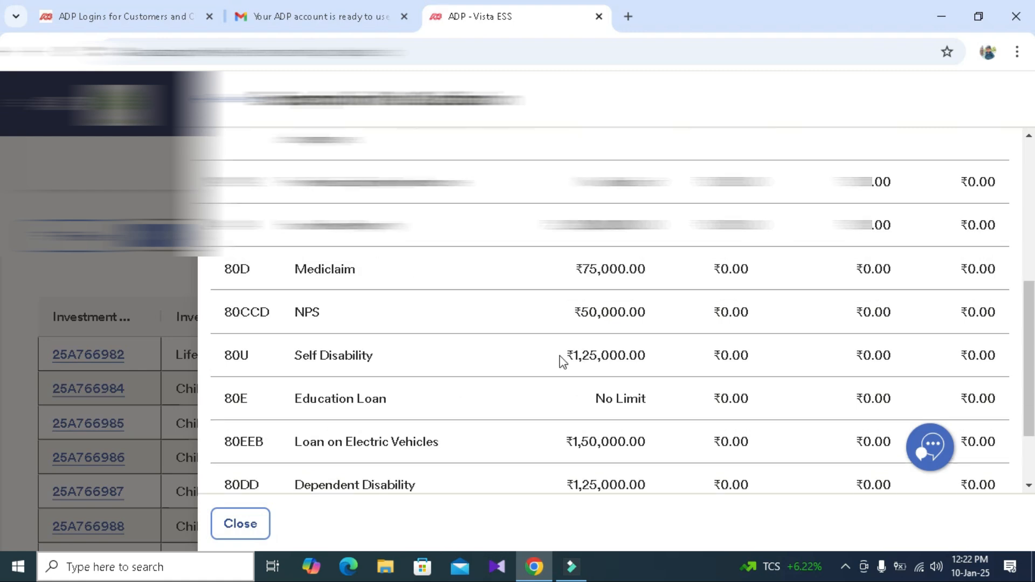
scroll(547, 361, "down", 1)
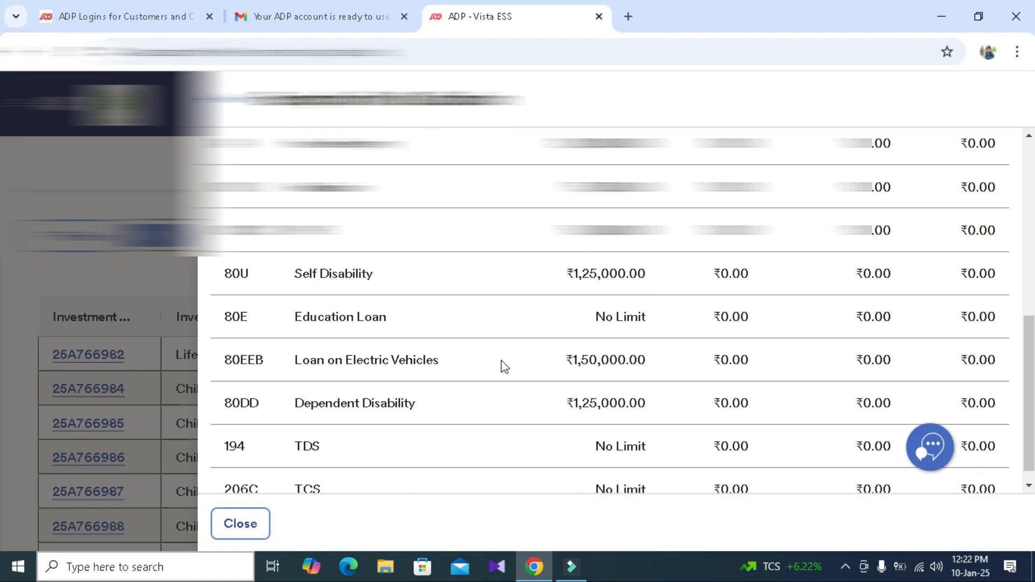
scroll(504, 366, "down", 1)
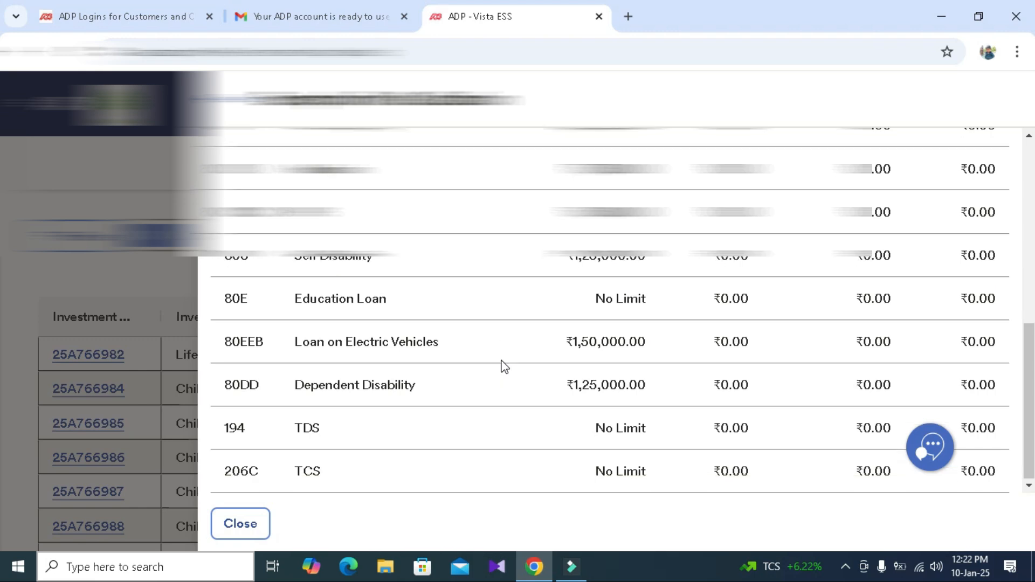
scroll(504, 367, "up", 10)
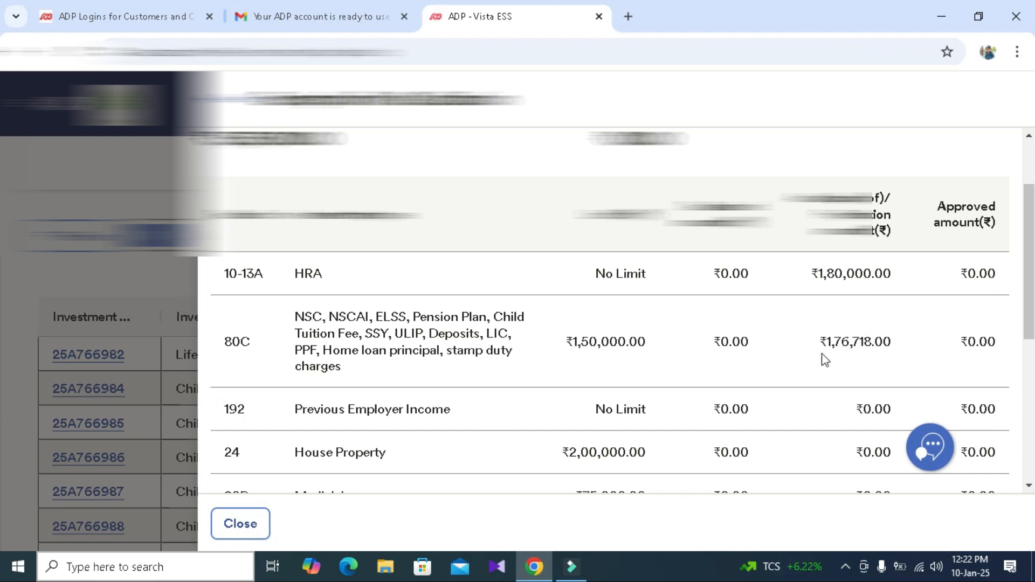
scroll(825, 360, "down", 5)
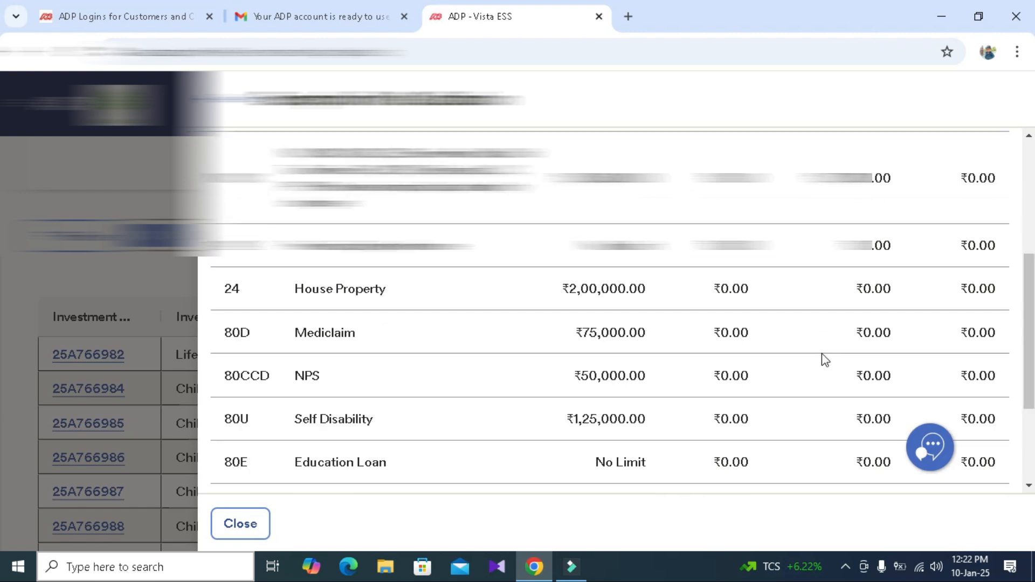
scroll(825, 360, "down", 2)
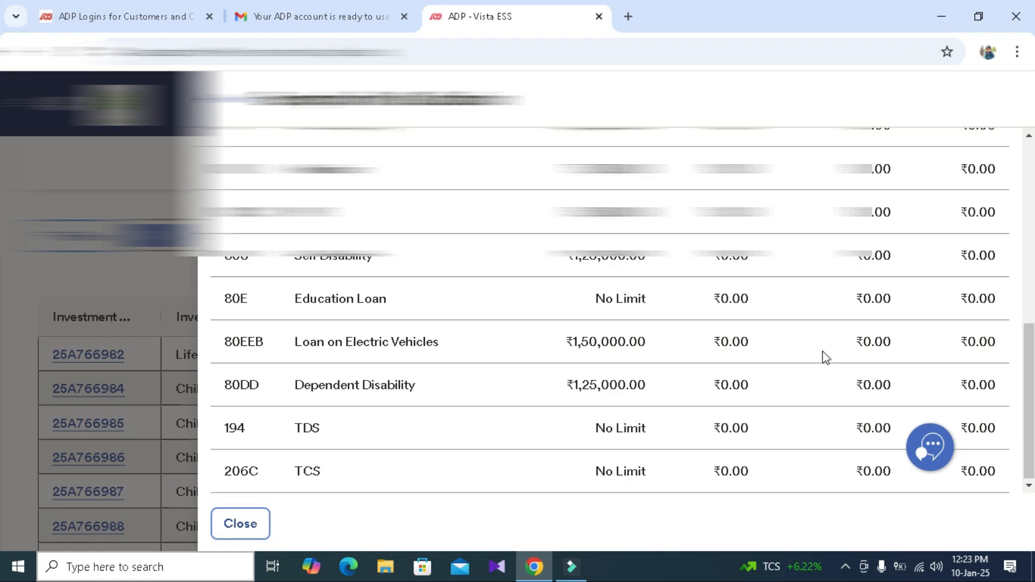
scroll(826, 358, "up", 7)
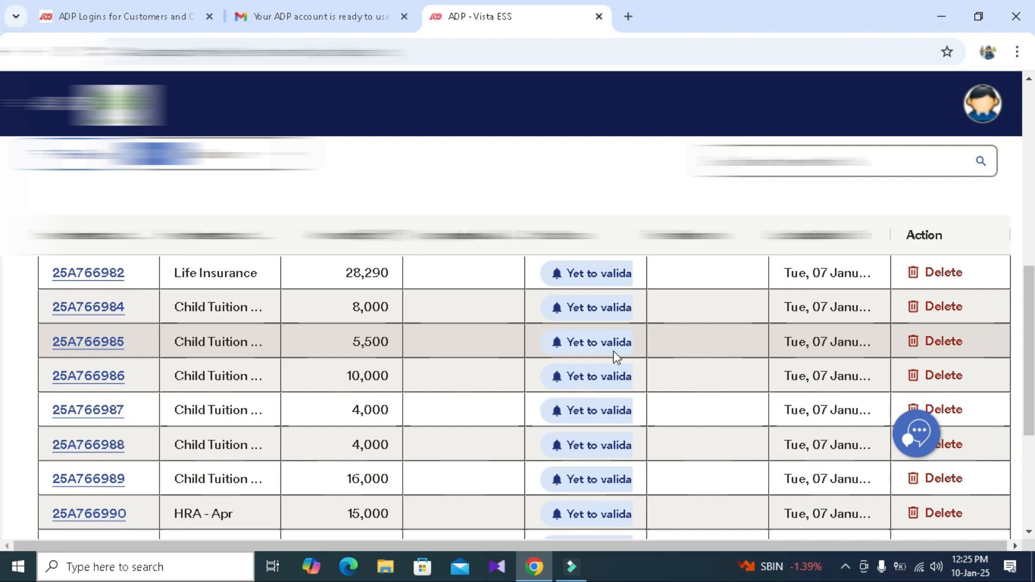
scroll(616, 357, "up", 5)
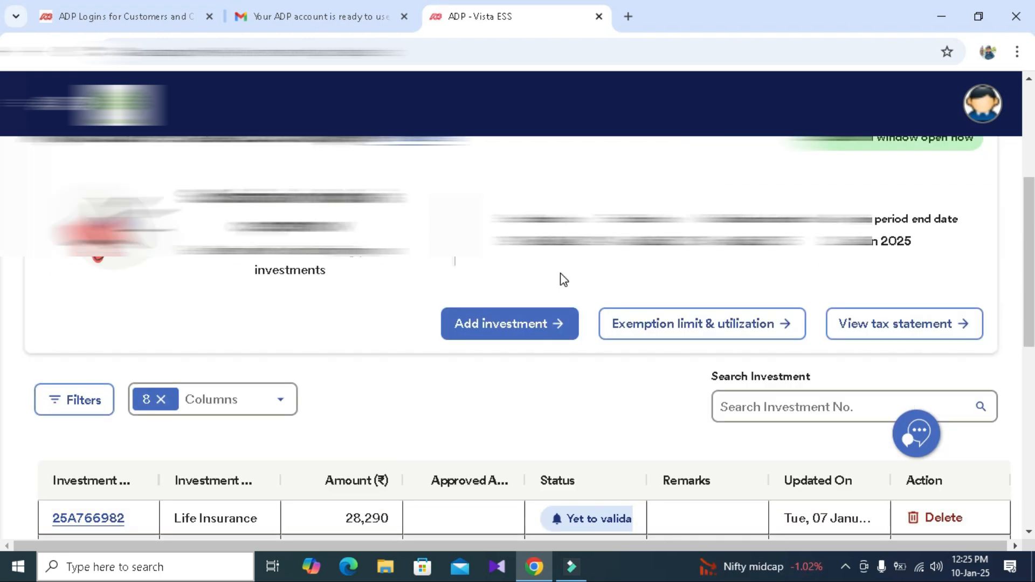